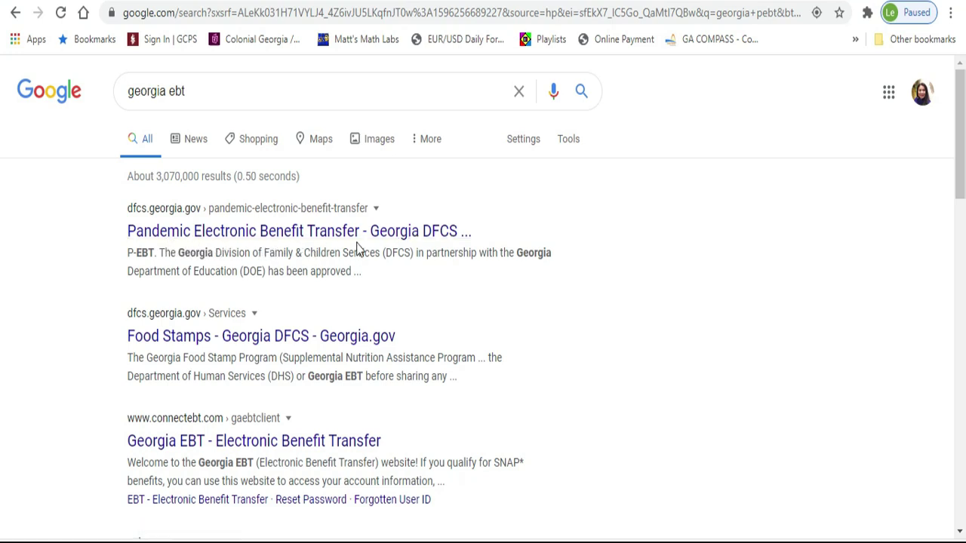
Open the 'Pandemic Electronic Benefit Transfer - Georgia DFCS' page and scroll down to the Apply for P-EBT section
left_click(326, 232)
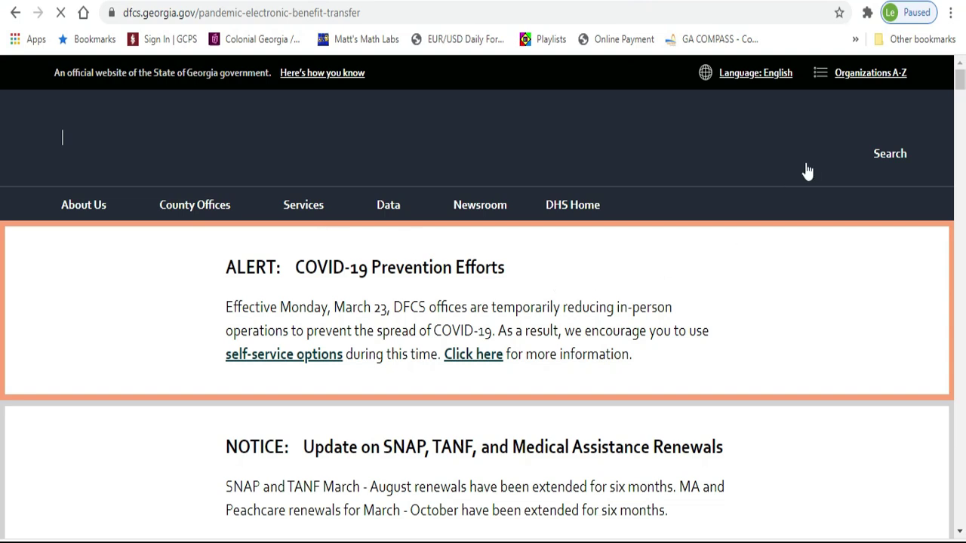
left_click_drag(961, 85, 962, 111)
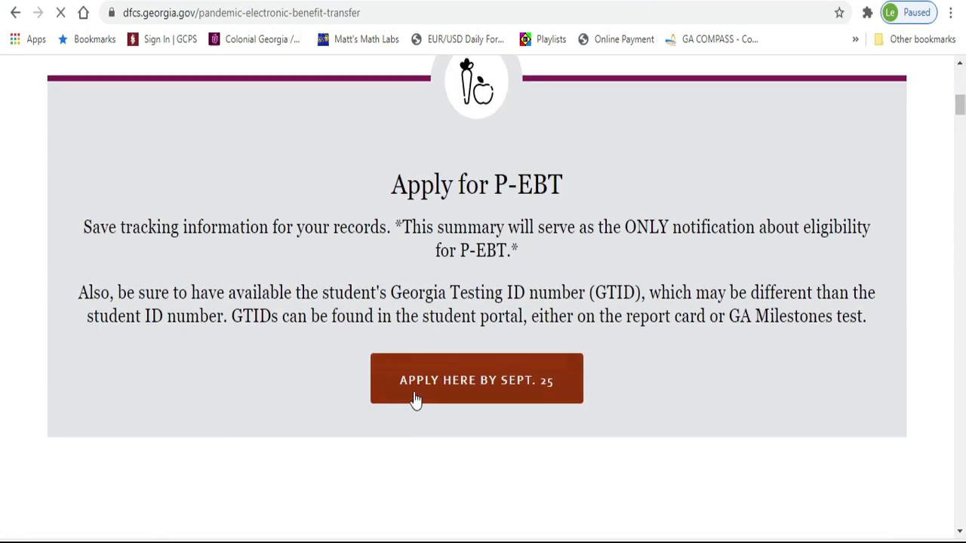
Start the application with 'Apply here by Sept. 25' and scroll down to the Child Information table
left_click(530, 394)
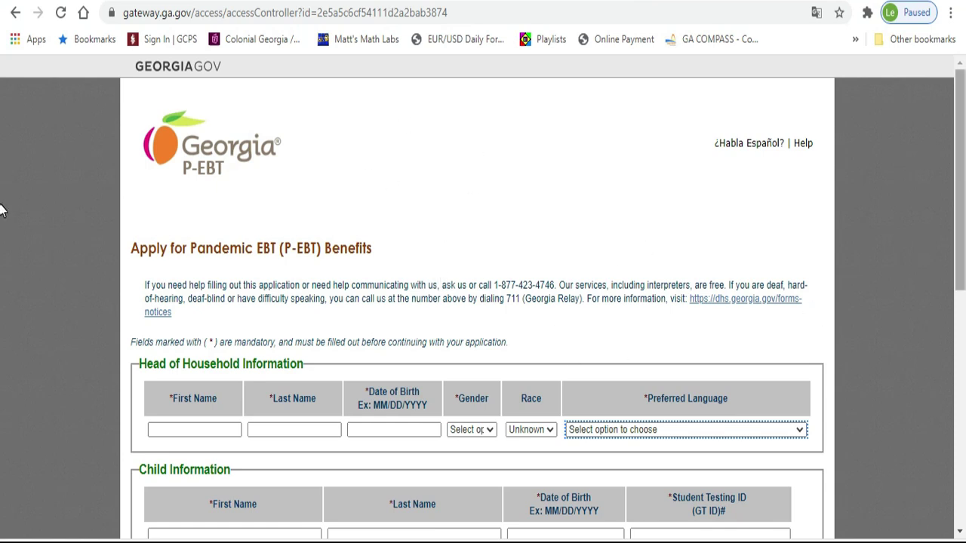
scroll(2, 287, "down", 2)
scroll(1, 291, "down", 1)
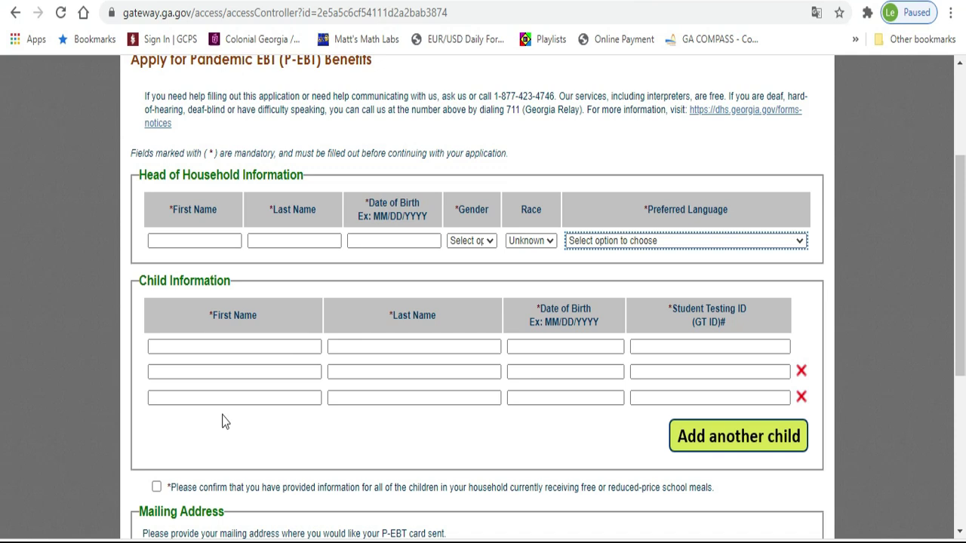
left_click(208, 242)
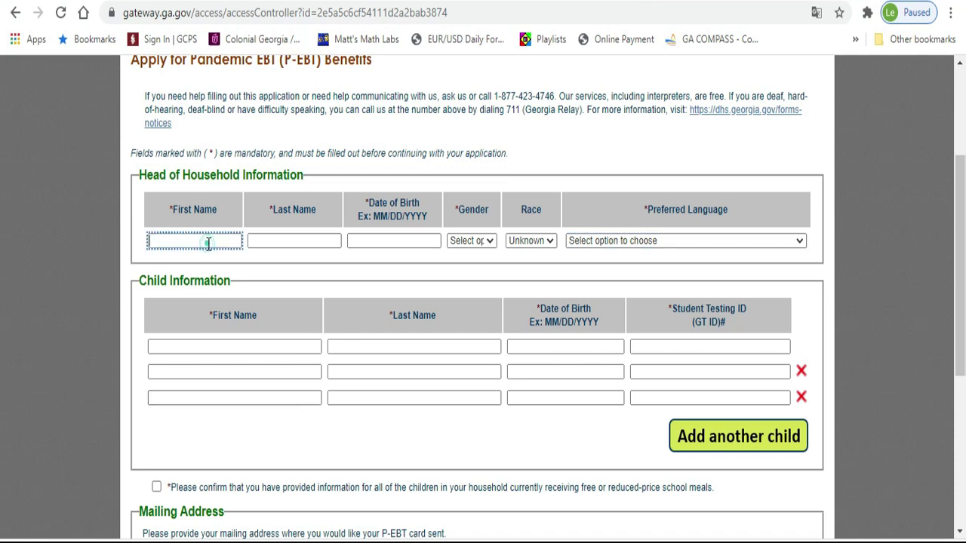
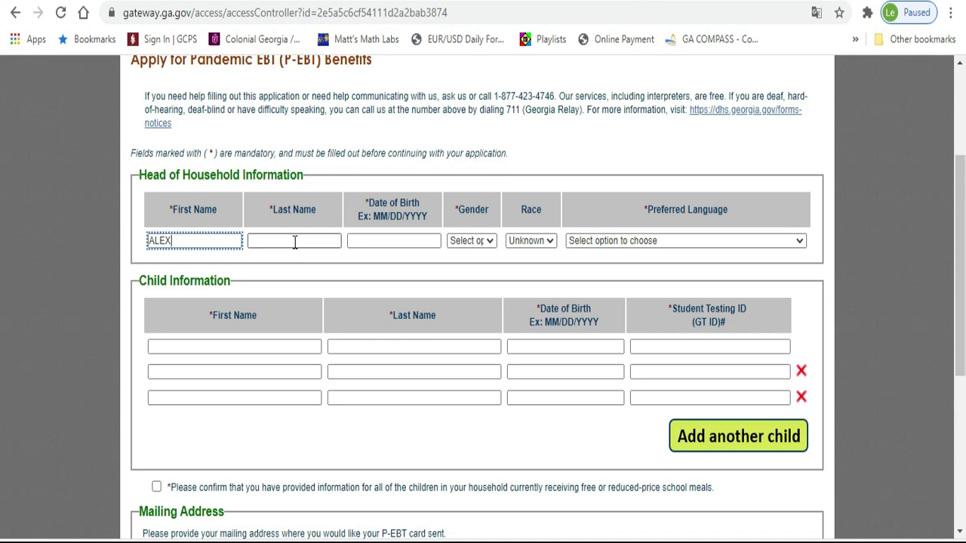
left_click(293, 241)
left_click(353, 240)
type("12/3")
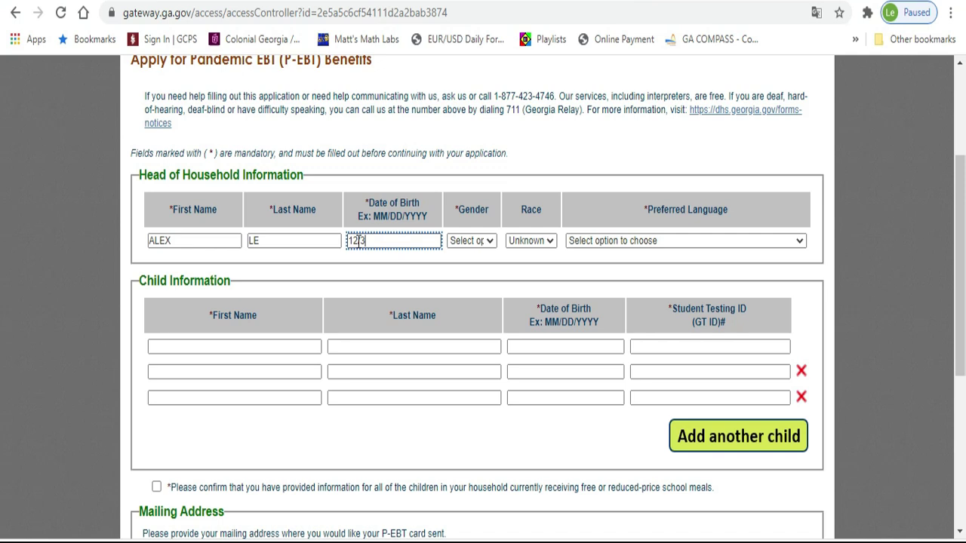
type("0/1986")
key("Tab")
Set gender to Male, race to Asian or Pacific Islander, and preferred language to Vietnamese
left_click(486, 242)
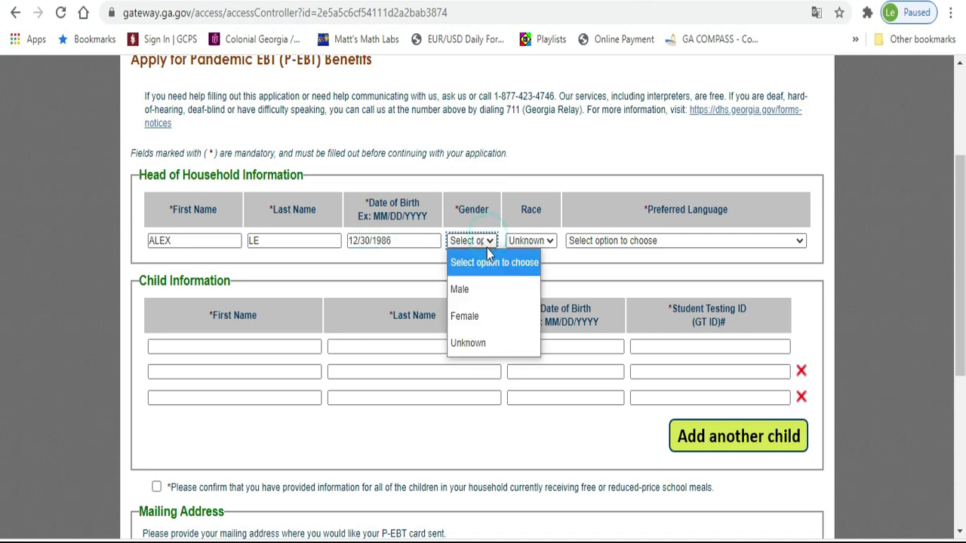
left_click(483, 290)
left_click(553, 240)
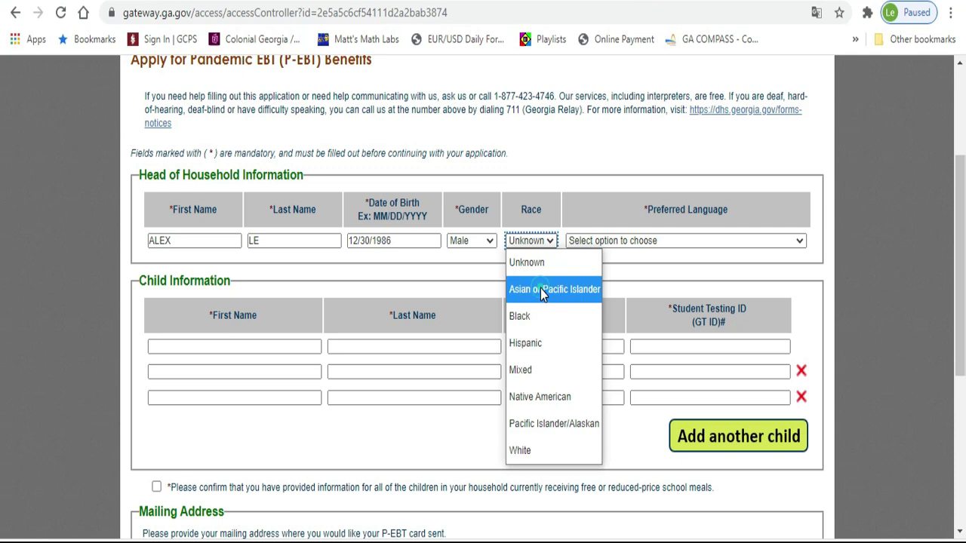
left_click(541, 289)
left_click(615, 243)
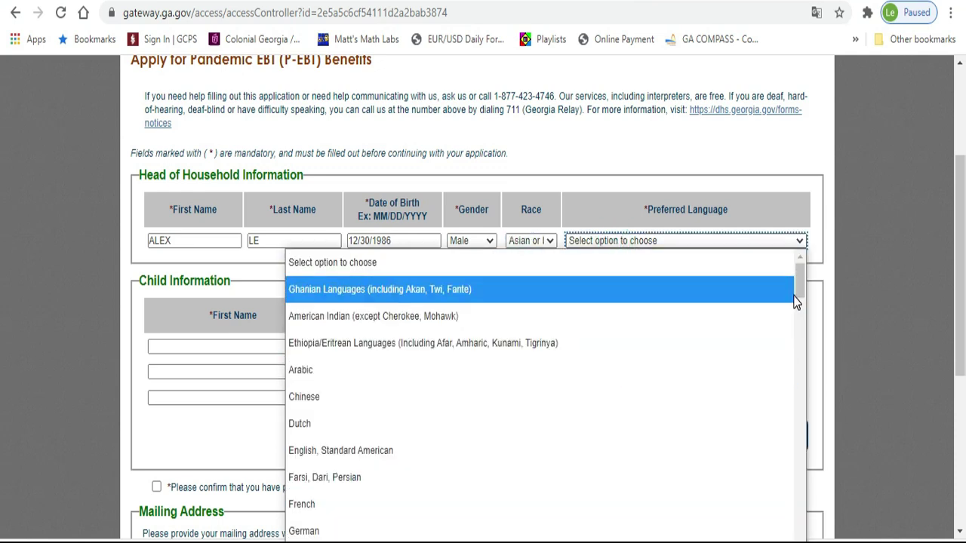
left_click_drag(799, 283, 798, 366)
left_click(355, 347)
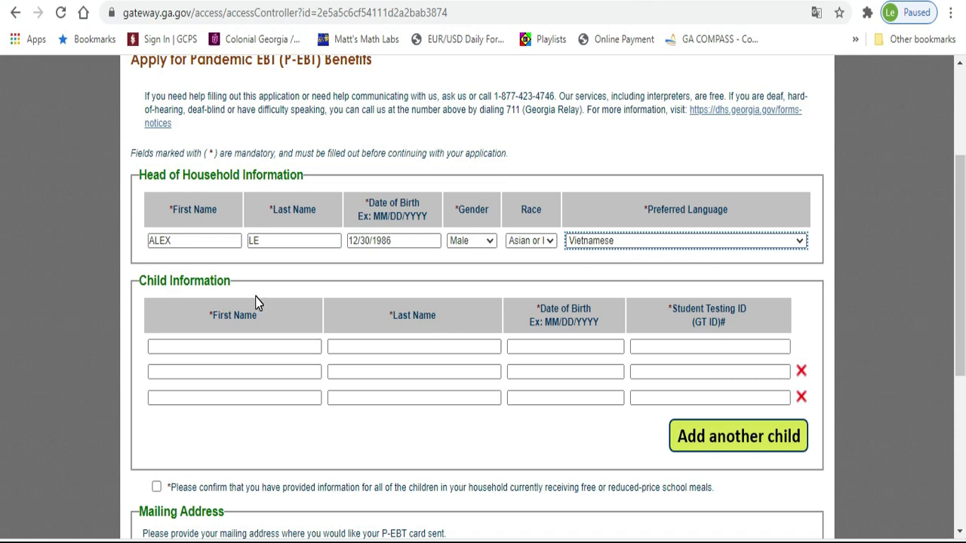
left_click(244, 348)
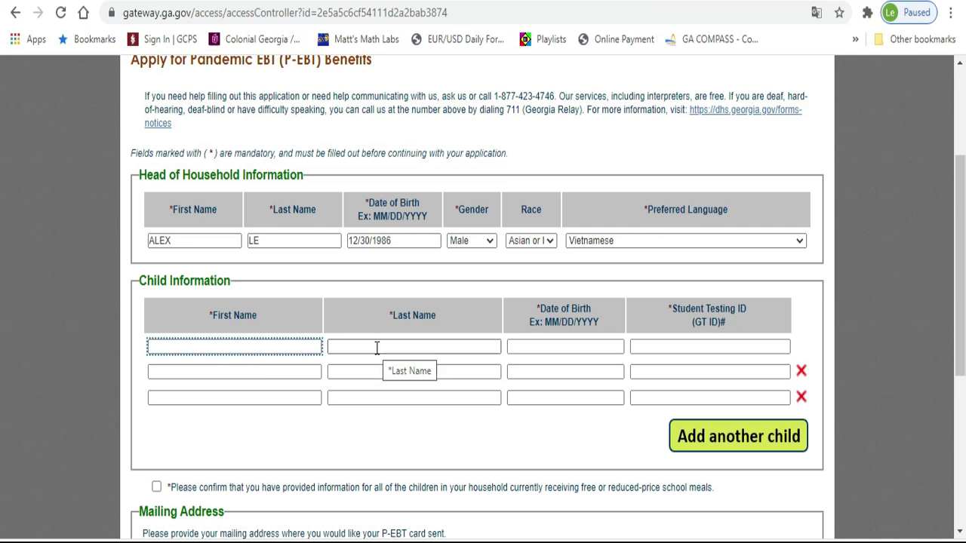
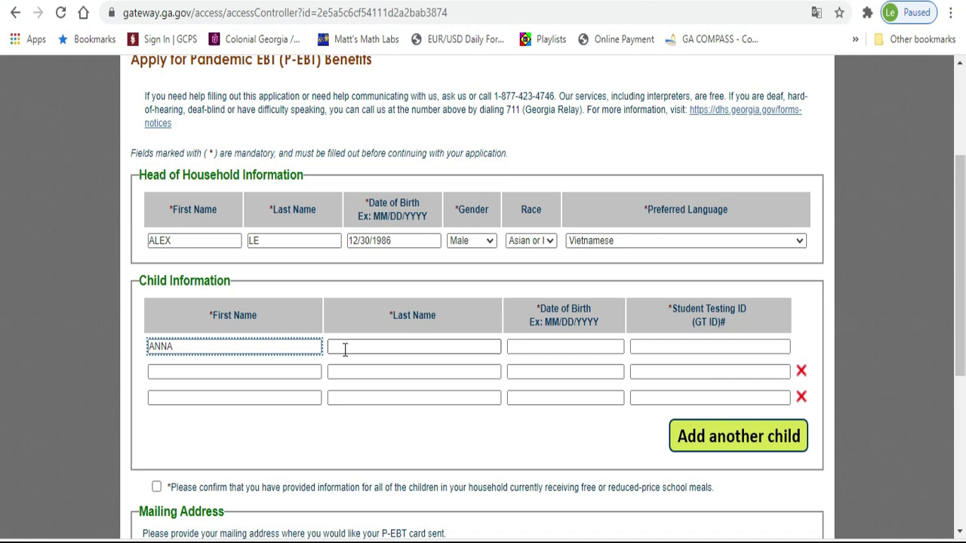
left_click(346, 347)
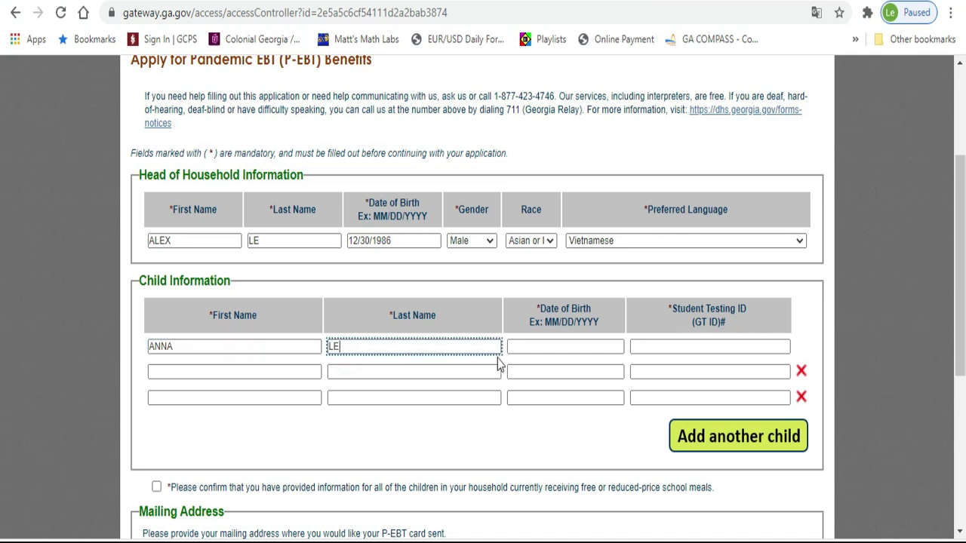
left_click(530, 349)
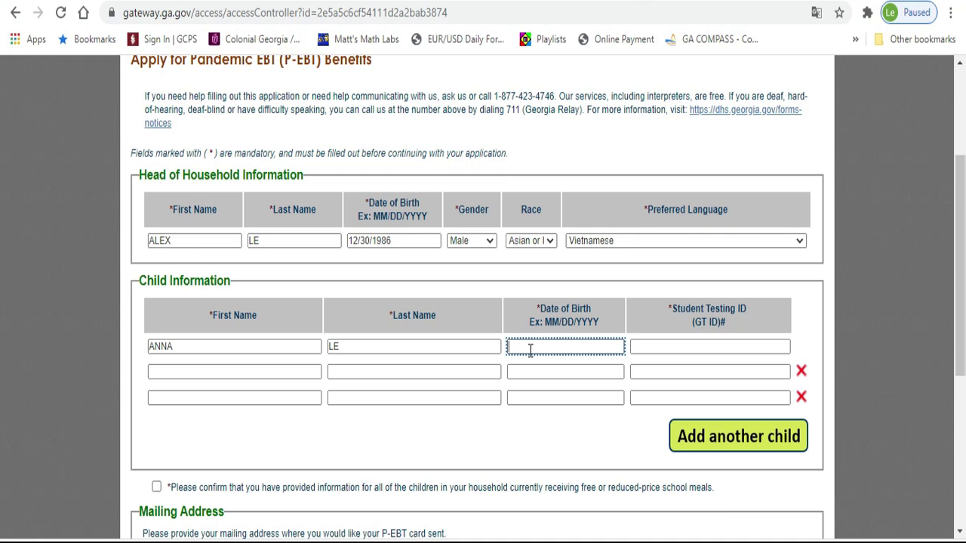
type("12/30/2013")
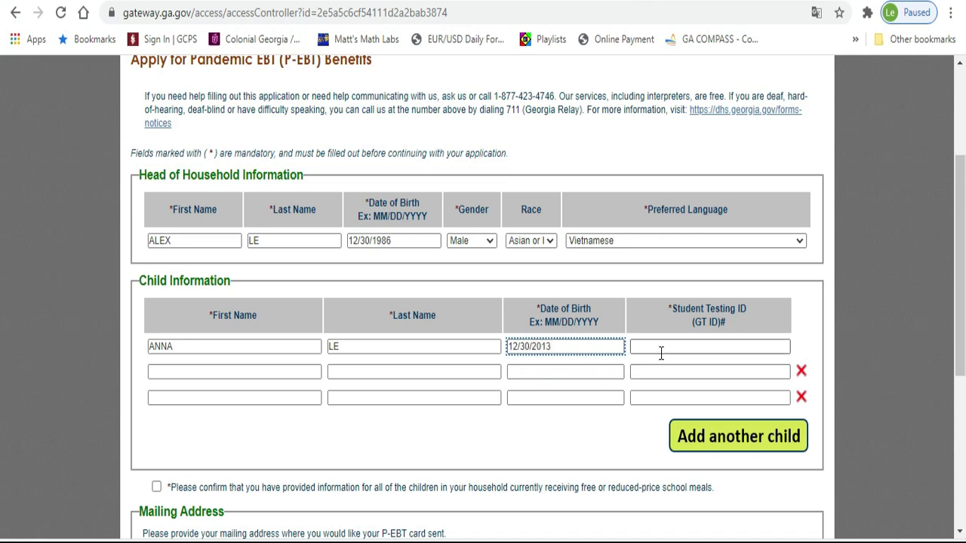
left_click(685, 345)
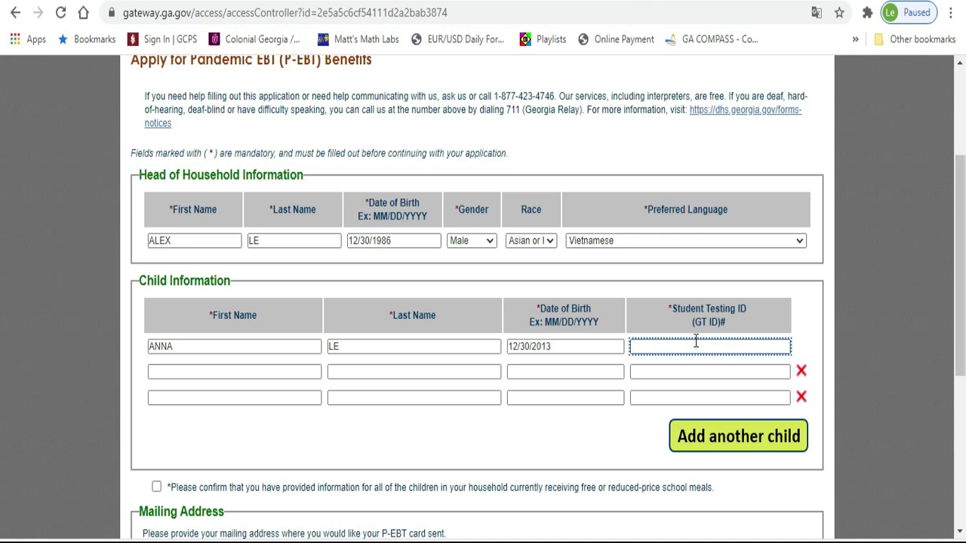
Type the child's 10-digit GT ID into the Student Testing ID field
mouse_move(710, 328)
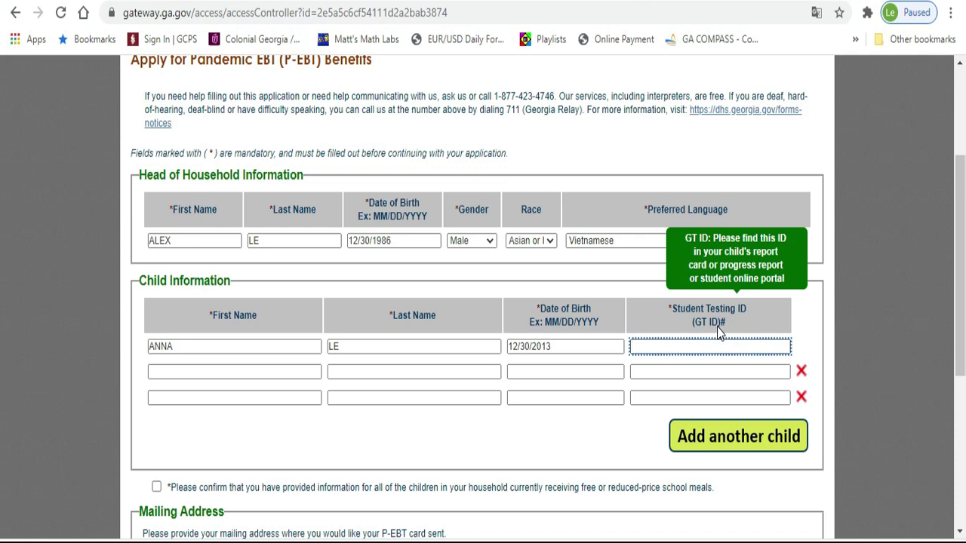
left_click_drag(720, 332, 720, 320)
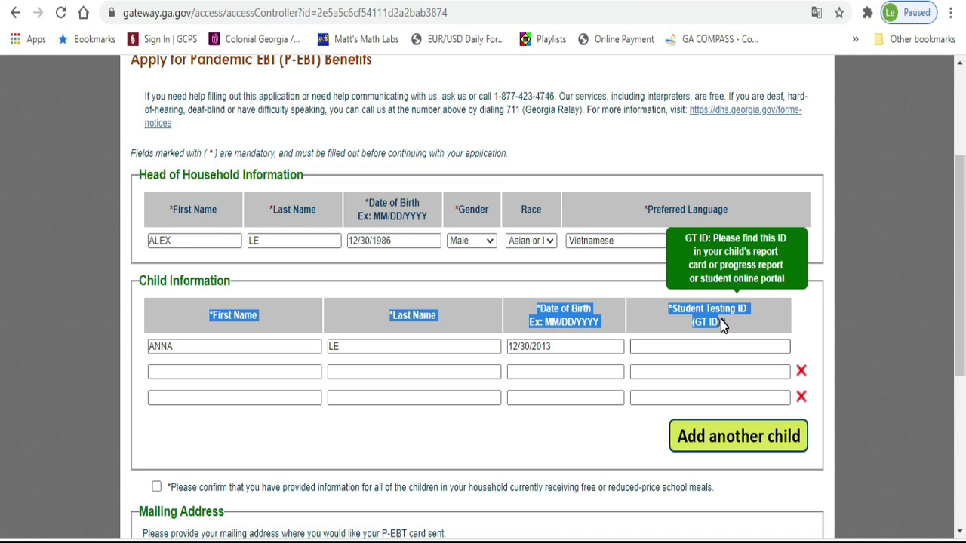
left_click_drag(721, 320, 702, 338)
left_click(760, 346)
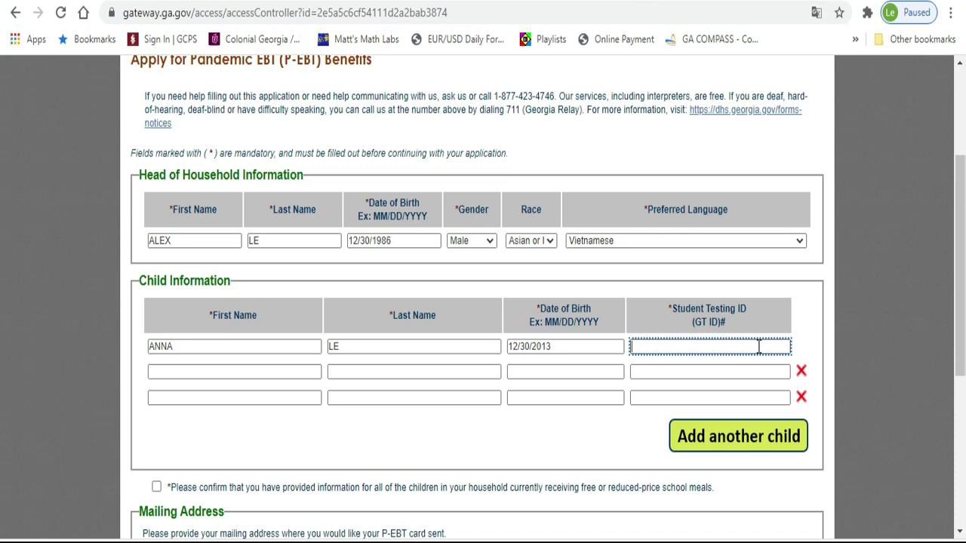
type("0123456789")
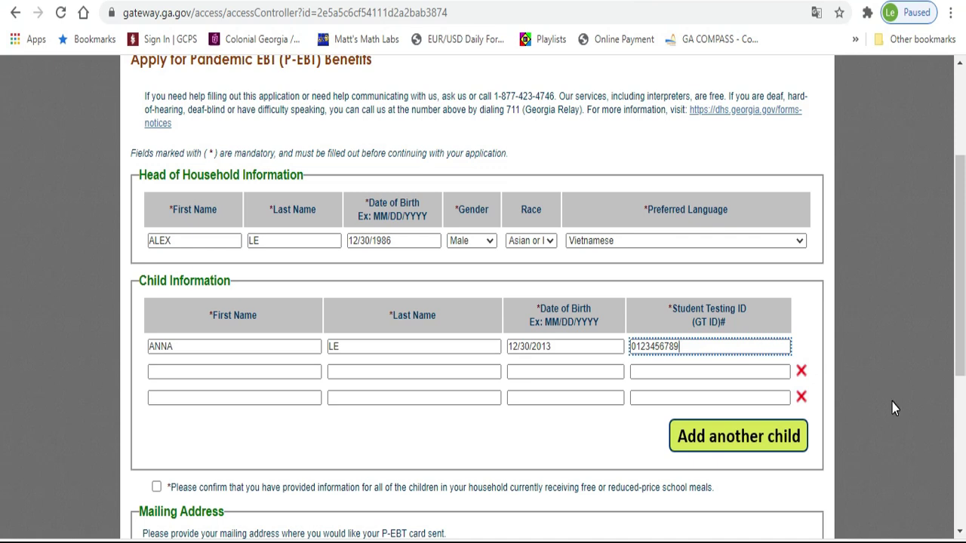
left_click_drag(961, 355, 961, 428)
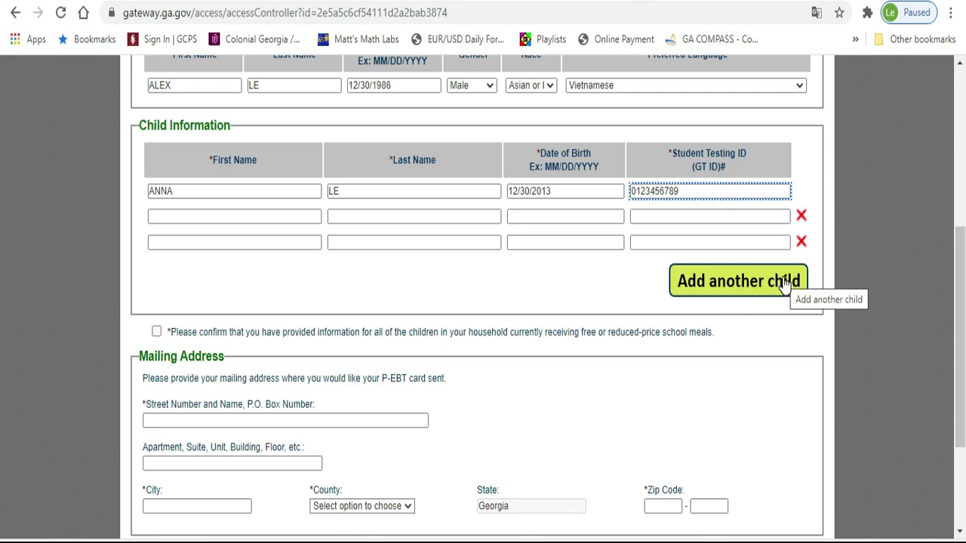
Tick the all-children-listed confirmation and enter the mailing street address
left_click(156, 332)
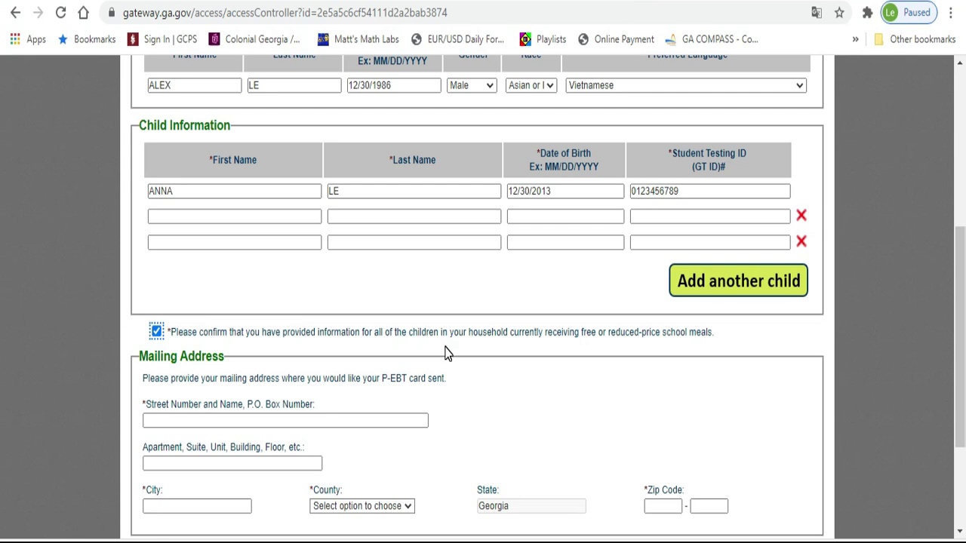
scroll(326, 330, "down", 2)
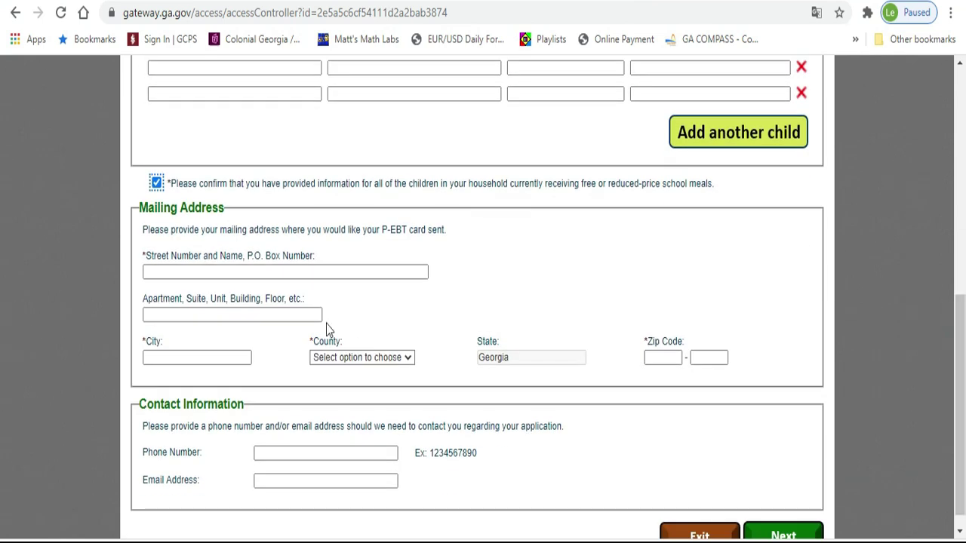
left_click(278, 271)
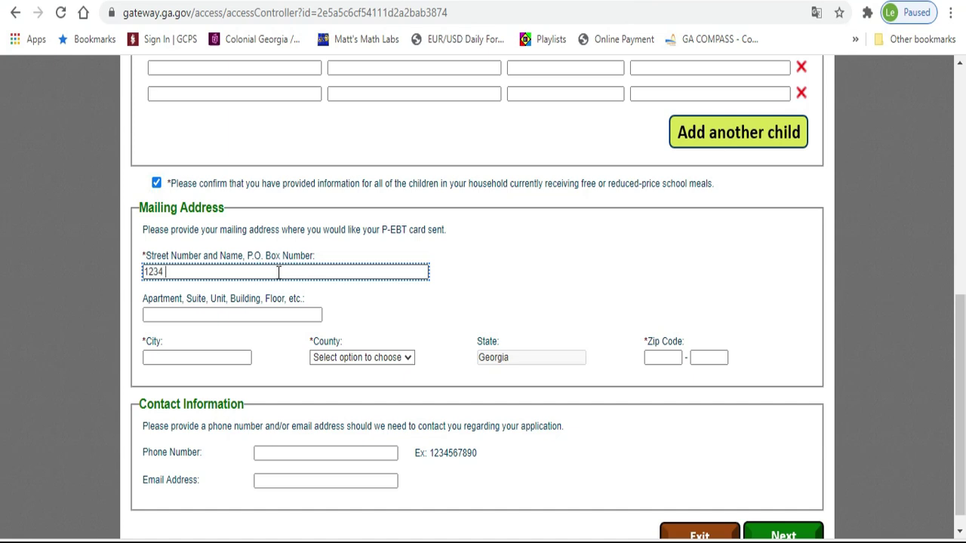
Enter the mailing city, choose Gwinnett as the county, and fill in the ZIP code
left_click(222, 358)
type("LA")
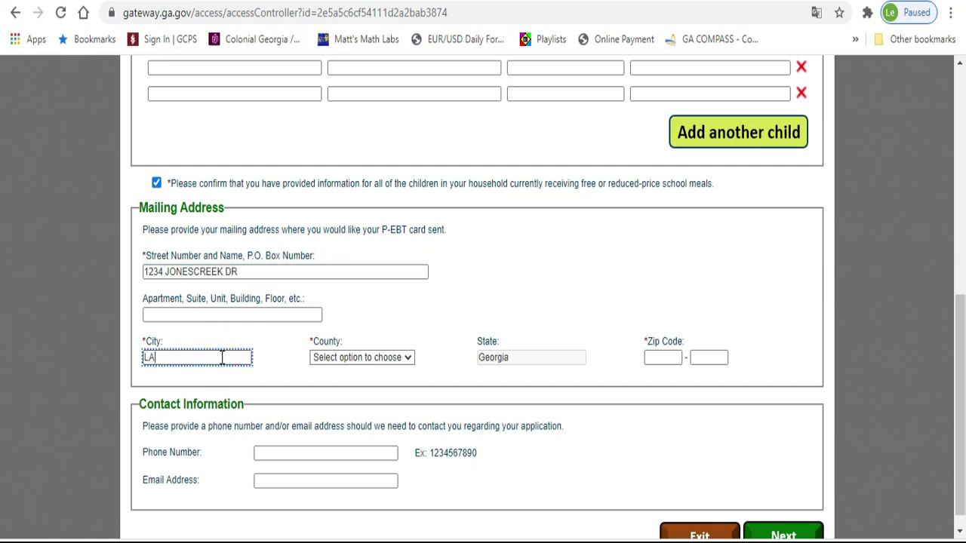
type("WRENCEVILLE")
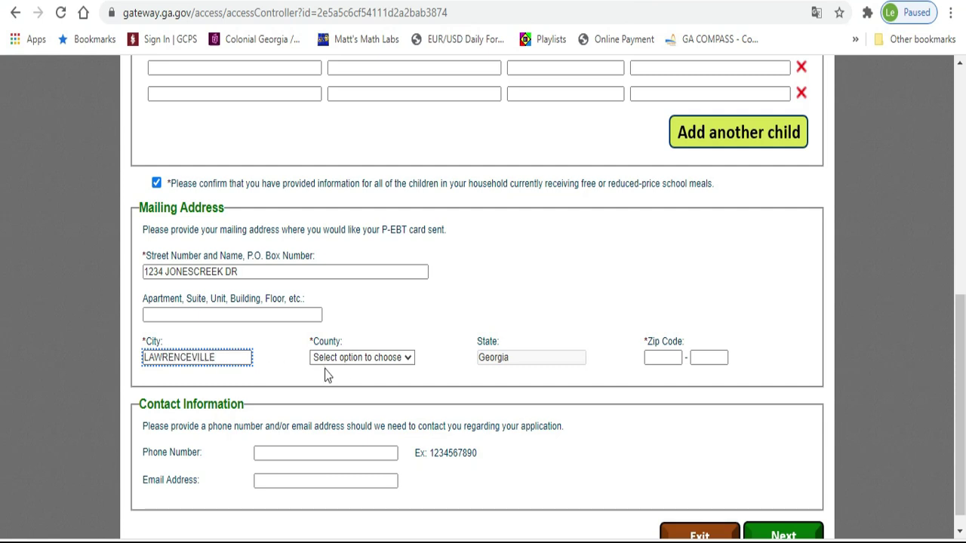
left_click(349, 360)
left_click_drag(408, 14, 407, 152)
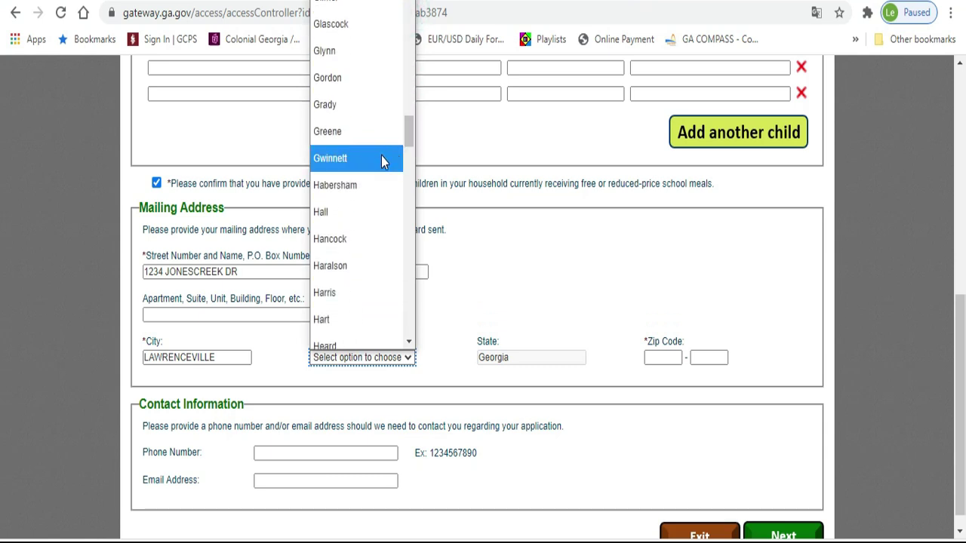
left_click(382, 159)
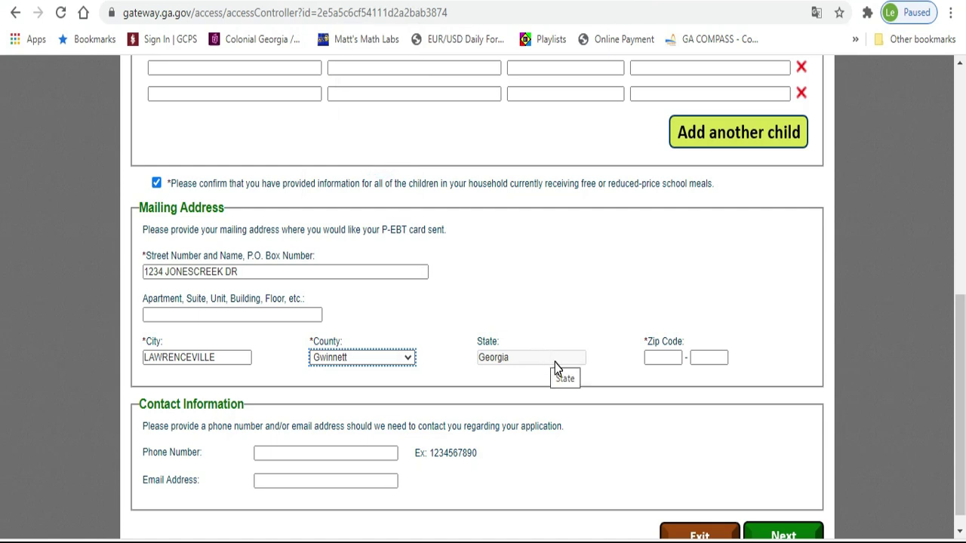
left_click(657, 361)
type("30043")
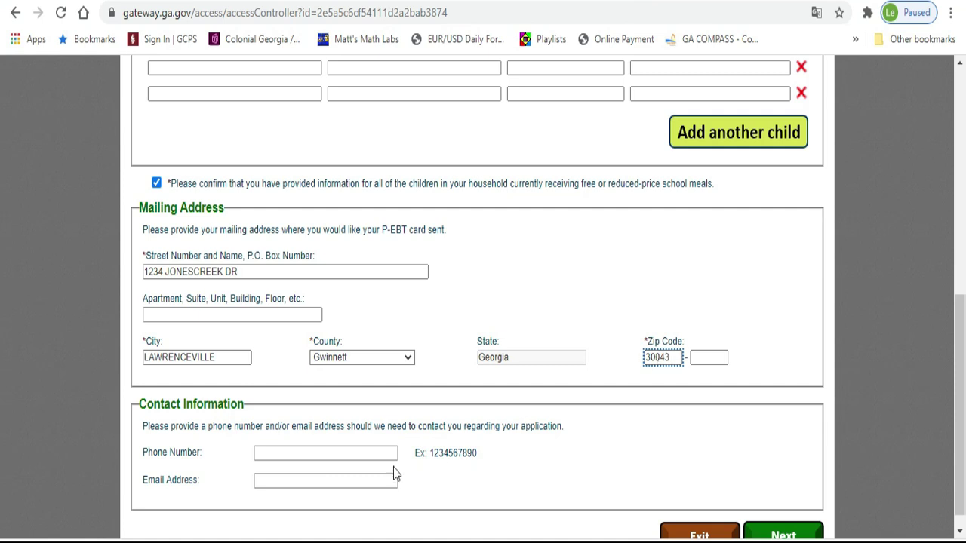
Enter the household's contact phone number and e-mail address
left_click(312, 452)
left_click(313, 453)
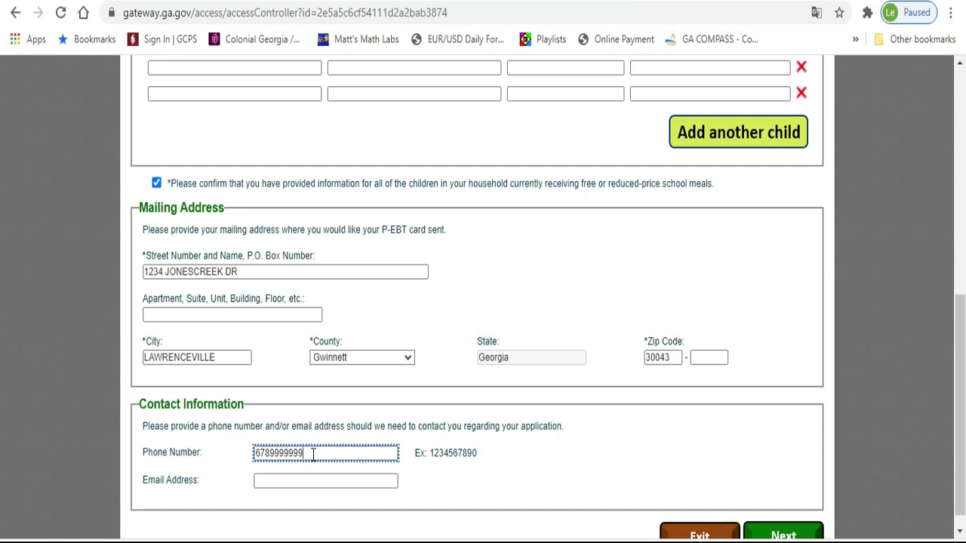
left_click(304, 480)
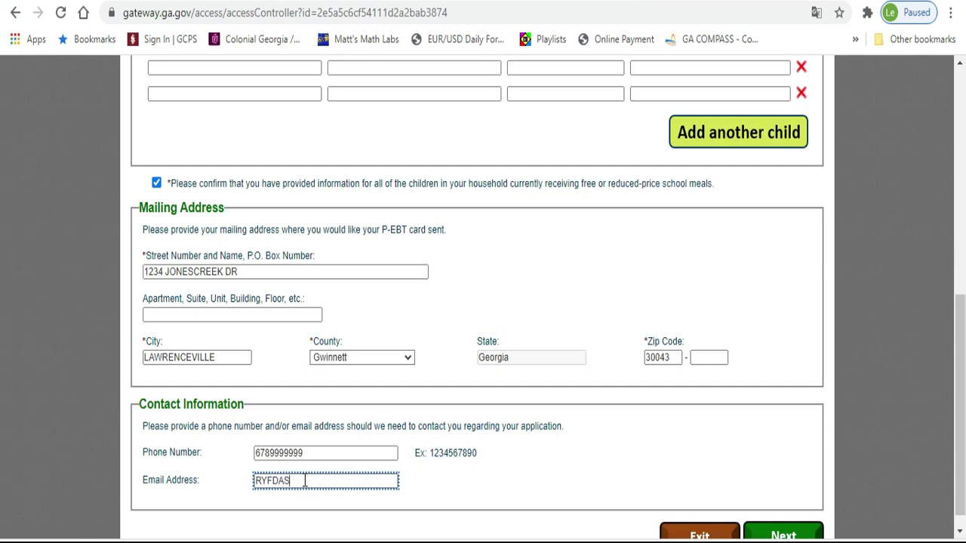
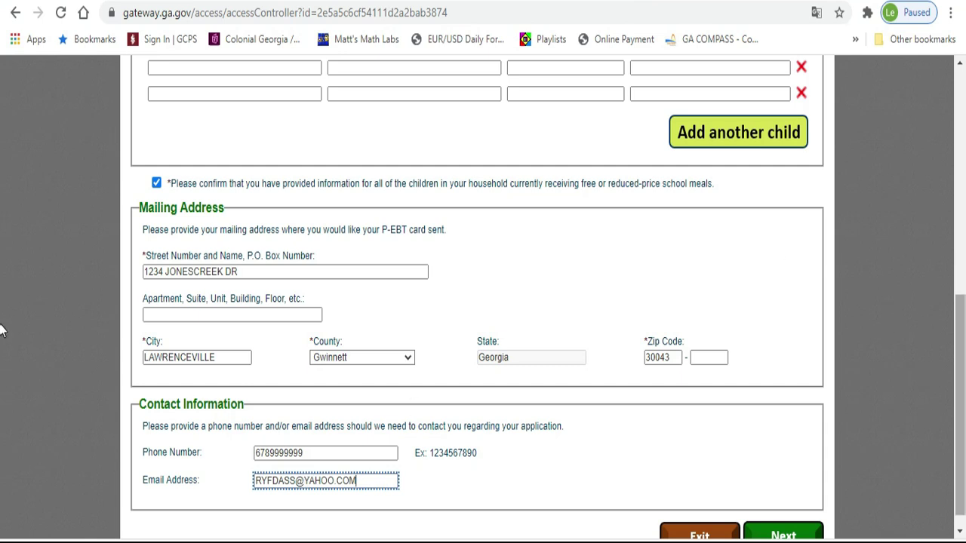
scroll(0, 331, "down", 1)
Submit the form with Next and scroll to the bottom of the Summary page
left_click(764, 521)
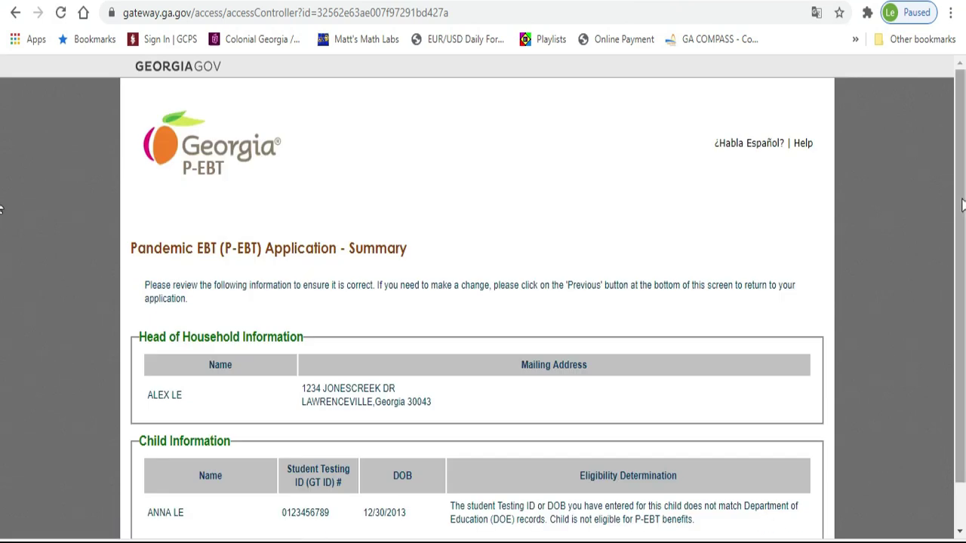
scroll(960, 203, "down", 1)
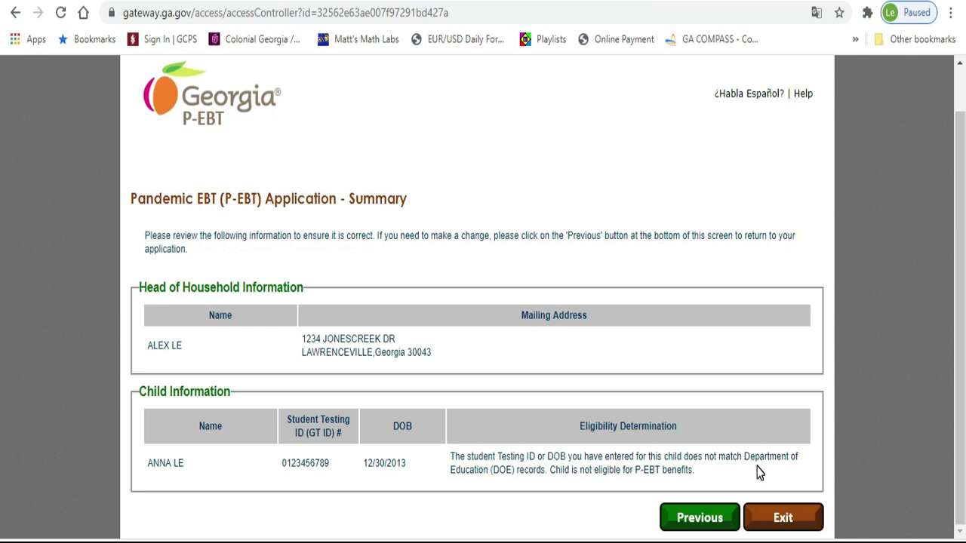
Check the eligibility note showing the child marked not eligible for P-EBT
mouse_move(547, 477)
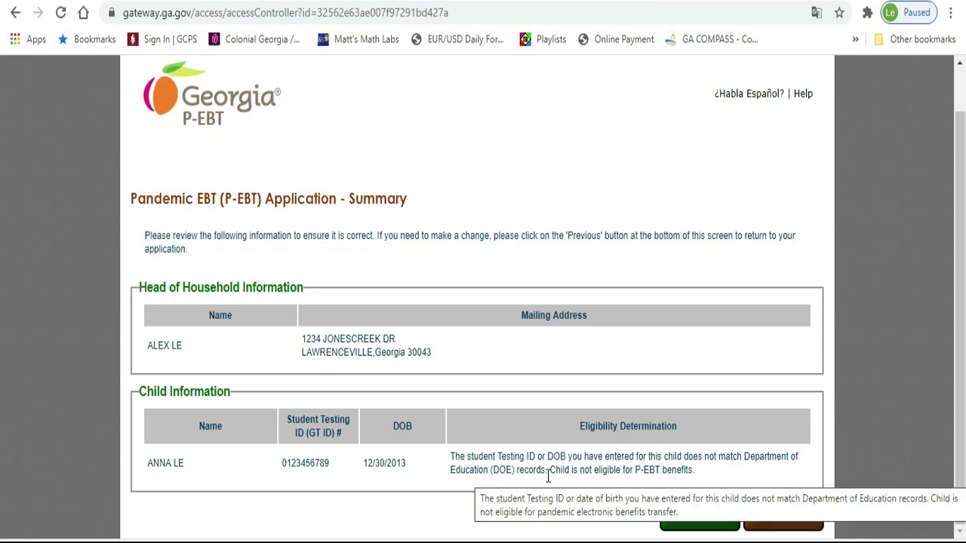